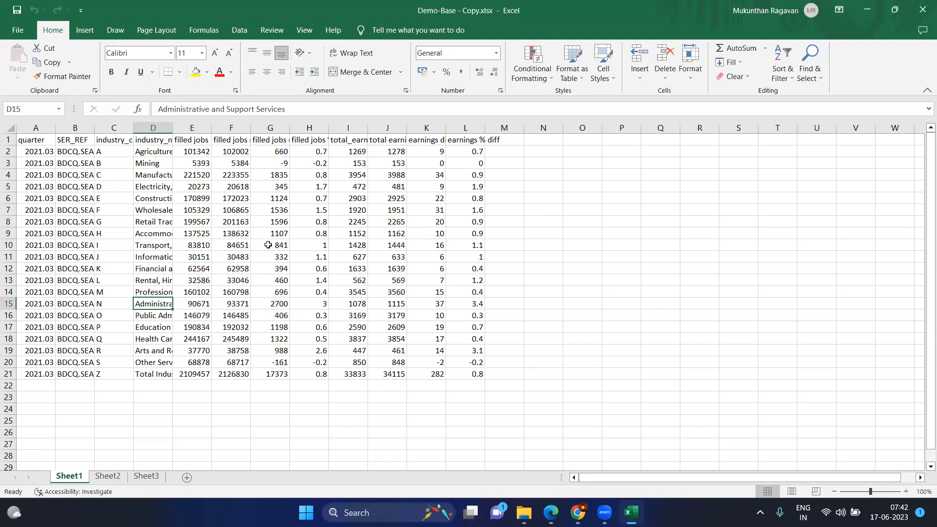
Convert the data range A1:L21 on Sheet1 into a table with headers
{"action": "left_click", "coordinate": [215, 223]}
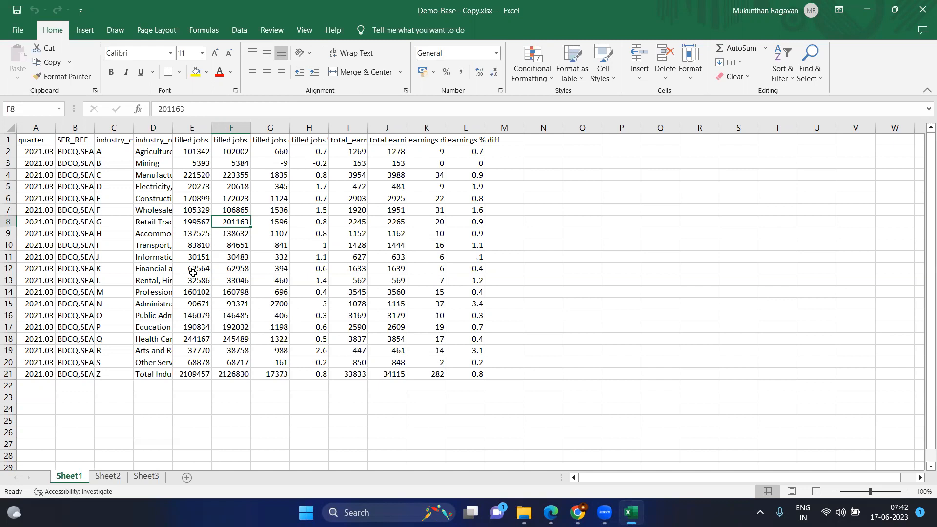
{"action": "key", "text": "ctrl+a"}
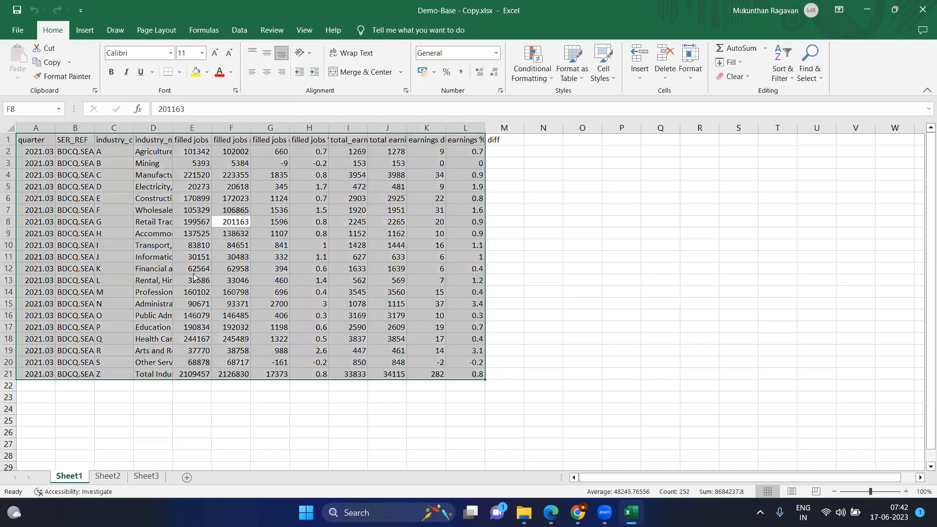
{"action": "key", "text": "ctrl+t"}
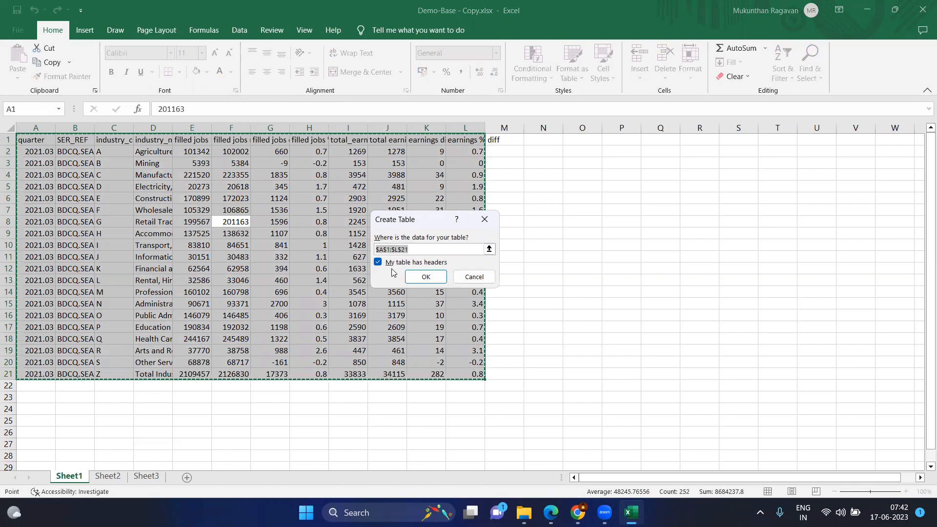
{"action": "left_click", "coordinate": [421, 277]}
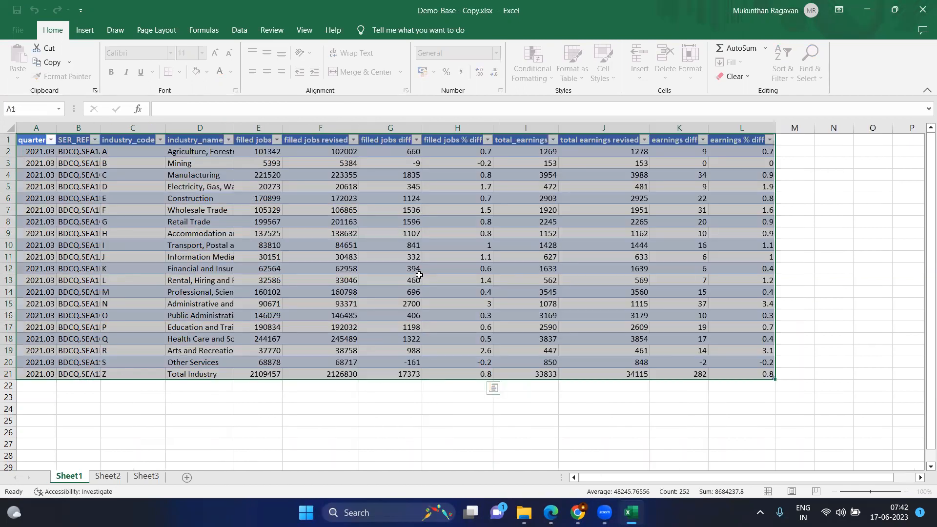
Convert the whole data range on Sheet2 into a table with headers
{"action": "left_click", "coordinate": [107, 476]}
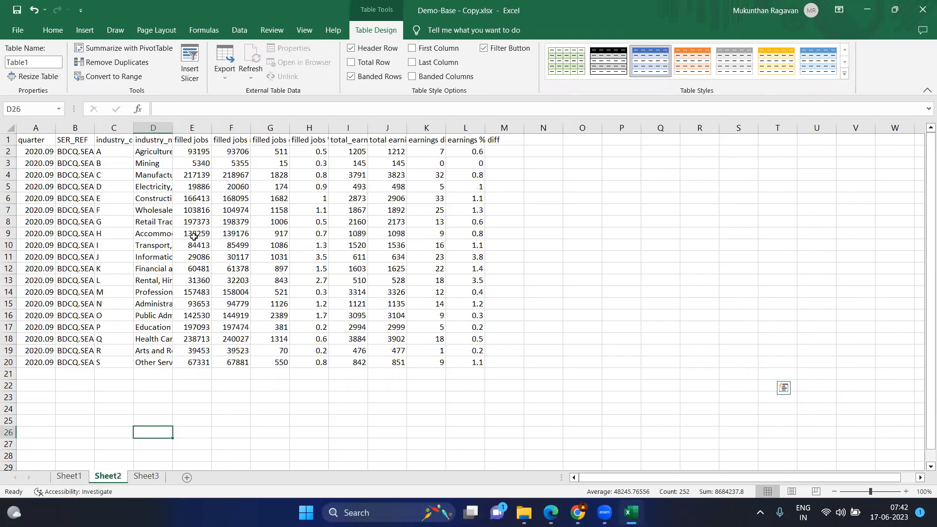
{"action": "left_click", "coordinate": [194, 236]}
{"action": "key", "text": "ctrl+a"}
{"action": "key", "text": "ctrl+t"}
{"action": "key", "text": "Return"}
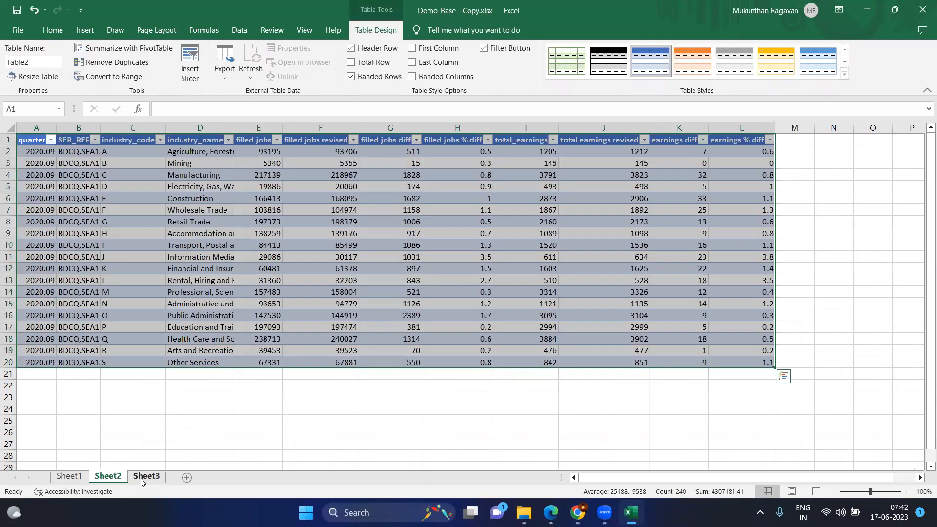
Convert the whole data range on Sheet3 into a table with headers
{"action": "left_click", "coordinate": [146, 476]}
{"action": "left_click", "coordinate": [202, 301]}
{"action": "key", "text": "ctrl+a"}
{"action": "key", "text": "ctrl+t"}
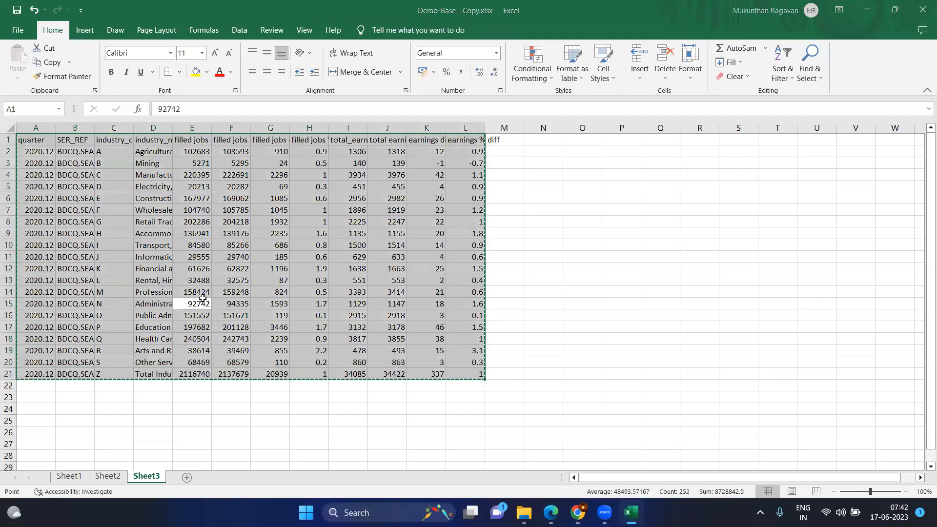
{"action": "key", "text": "Return"}
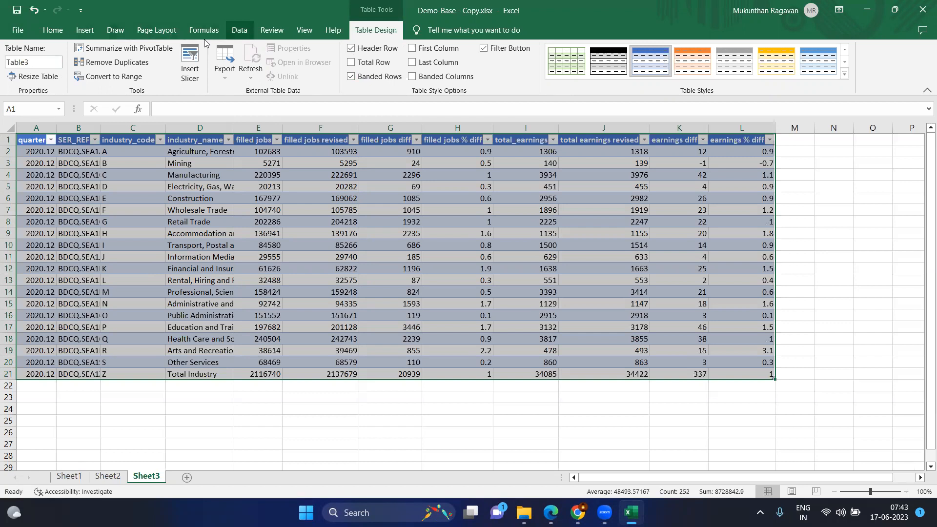
Bring the Sheet3 table into the Power Query Editor as a new query from a table or range
{"action": "left_click", "coordinate": [239, 30]}
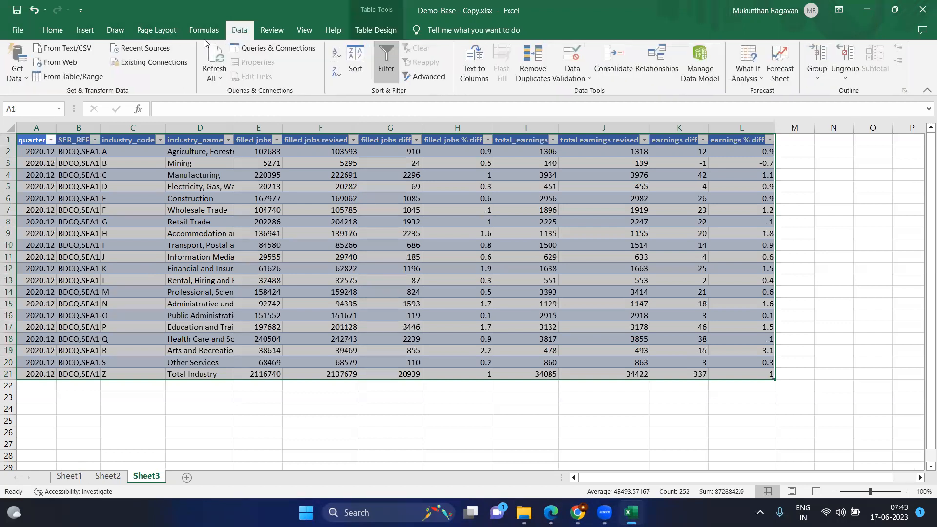
{"action": "left_click", "coordinate": [26, 79]}
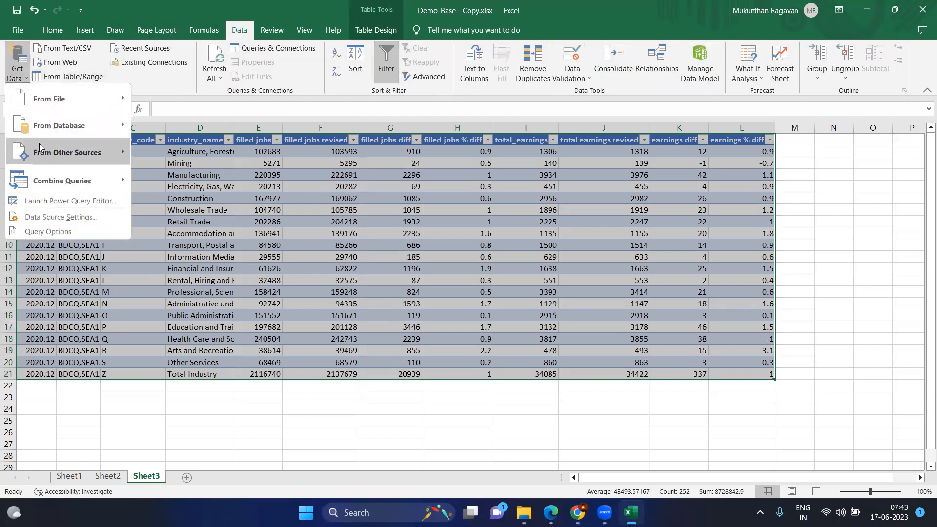
{"action": "mouse_move", "coordinate": [41, 154]}
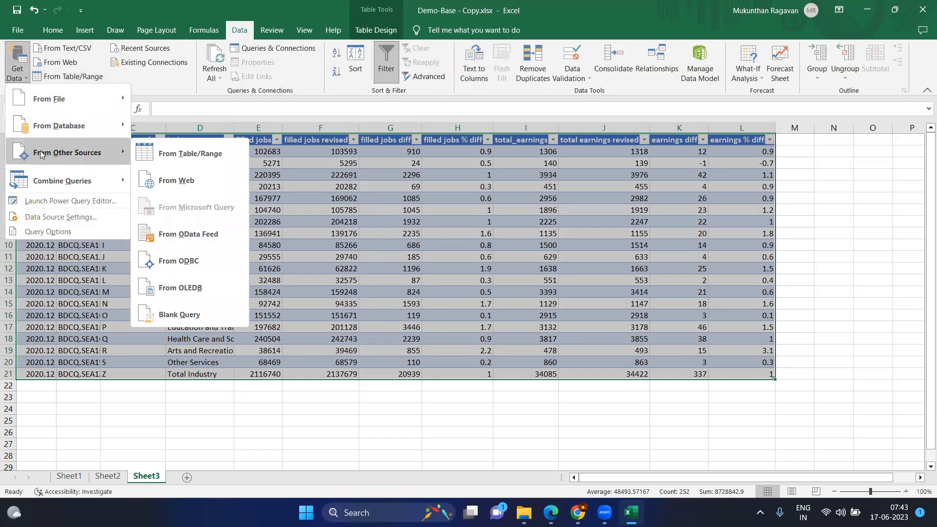
{"action": "left_click", "coordinate": [194, 158]}
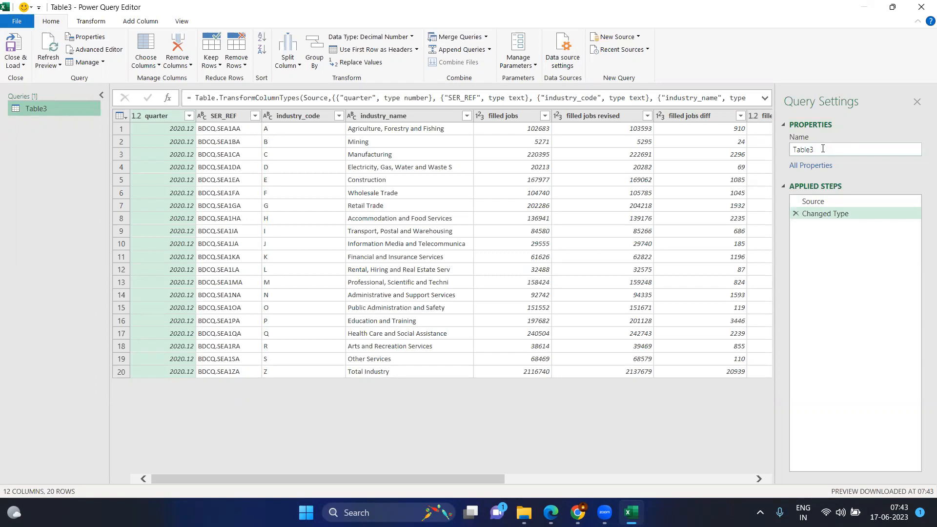
Change the formula of the query's Source step to = Excel.CurrentWorkbook() so it lists all workbook tables
{"action": "left_click", "coordinate": [826, 202]}
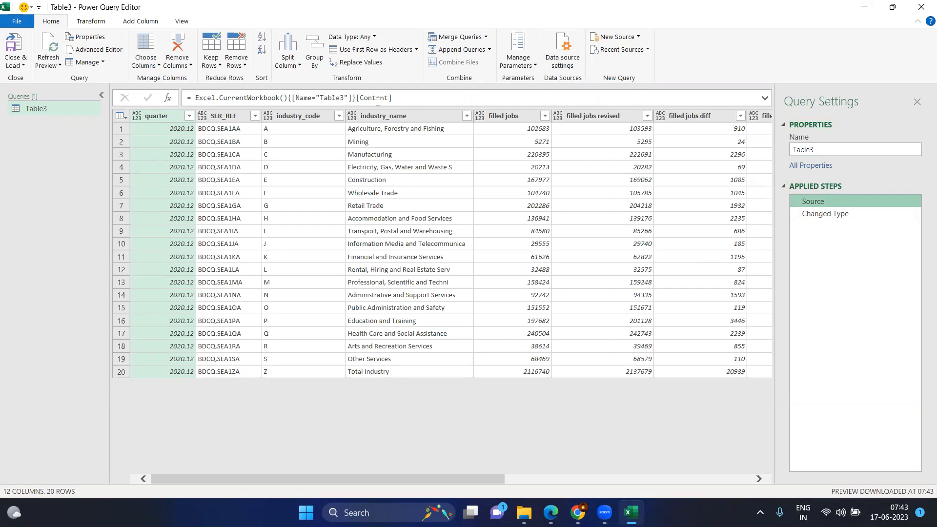
{"action": "left_click", "coordinate": [822, 215]}
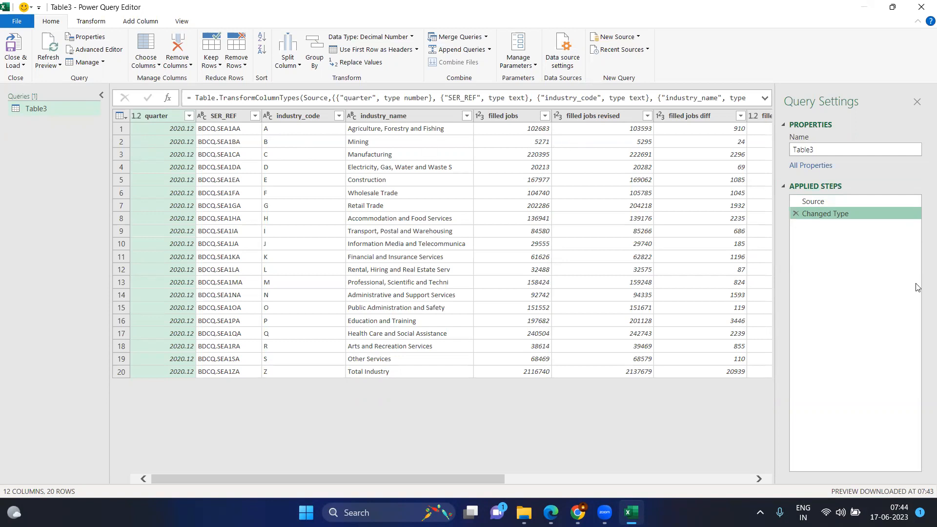
{"action": "left_click", "coordinate": [858, 204]}
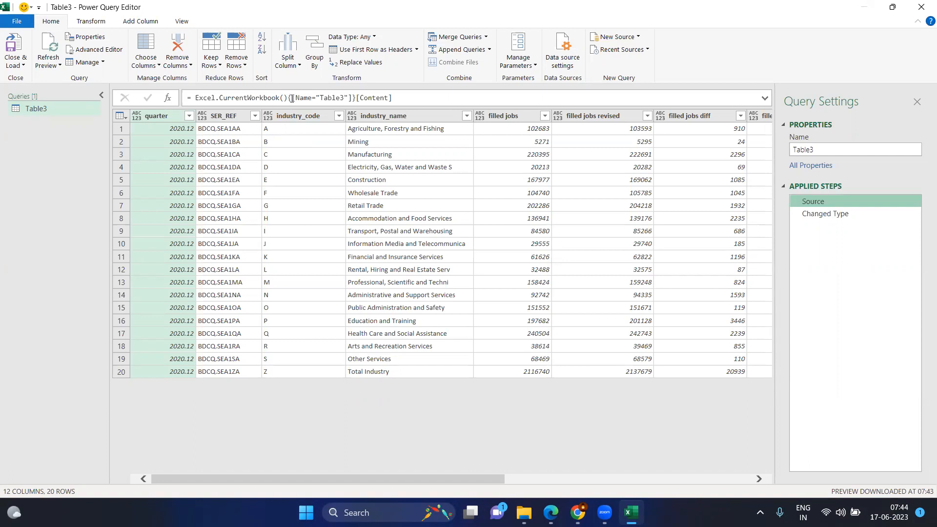
{"action": "left_click_drag", "start_coordinate": [280, 98], "coordinate": [393, 99]}
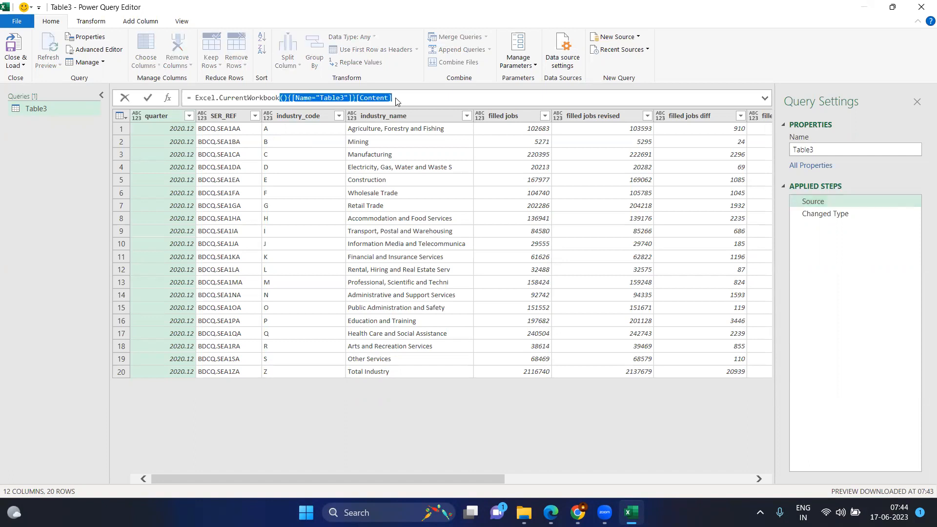
{"action": "key", "text": "BackSpace"}
{"action": "type", "text": "()"}
{"action": "key", "text": "Return"}
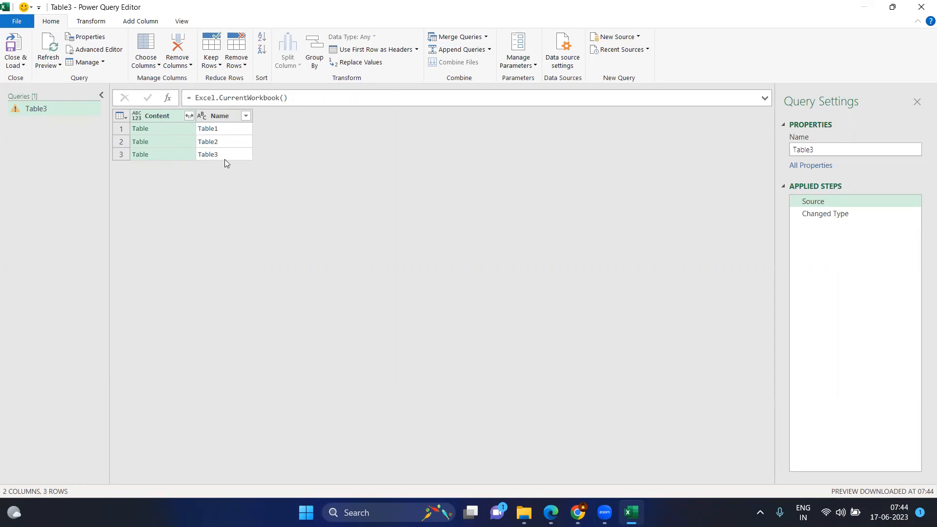
Remove the Name column from the query, inserting the removal as an intermediate step after Source
{"action": "left_click", "coordinate": [218, 116]}
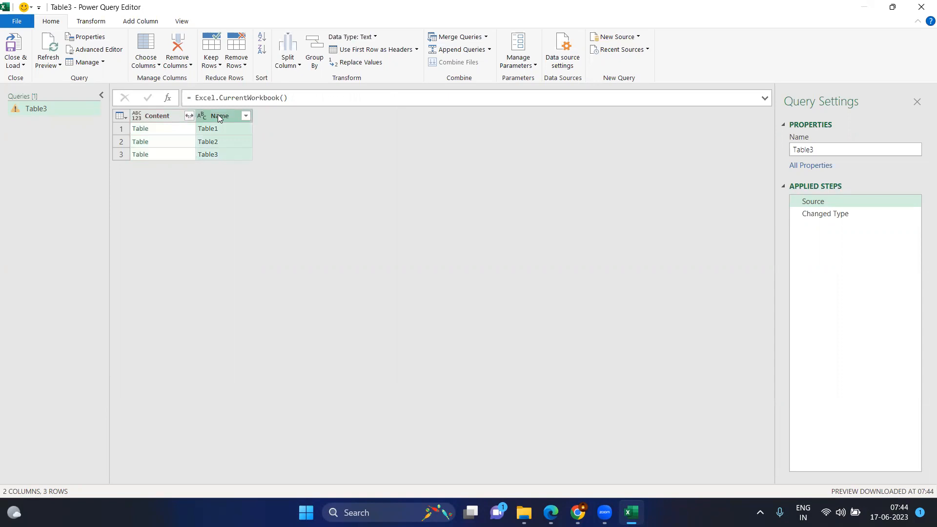
{"action": "left_click", "coordinate": [183, 48]}
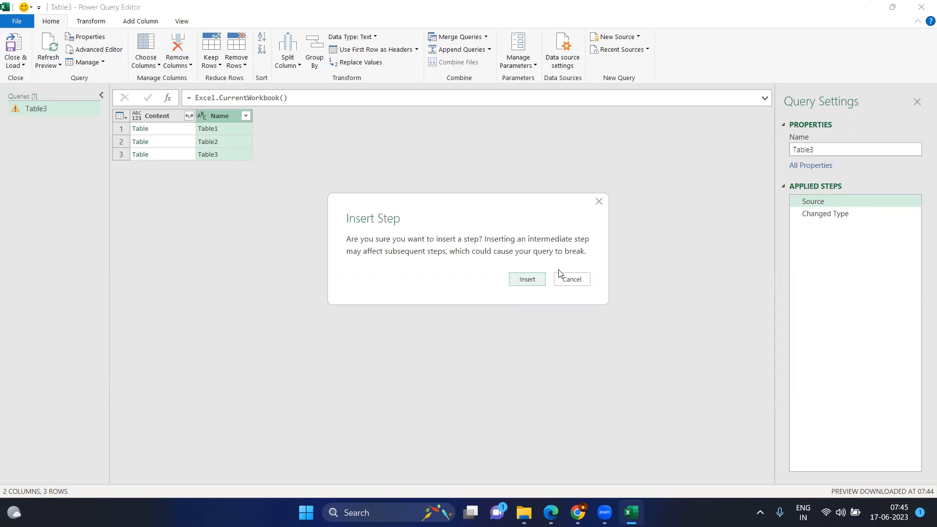
{"action": "left_click", "coordinate": [542, 279]}
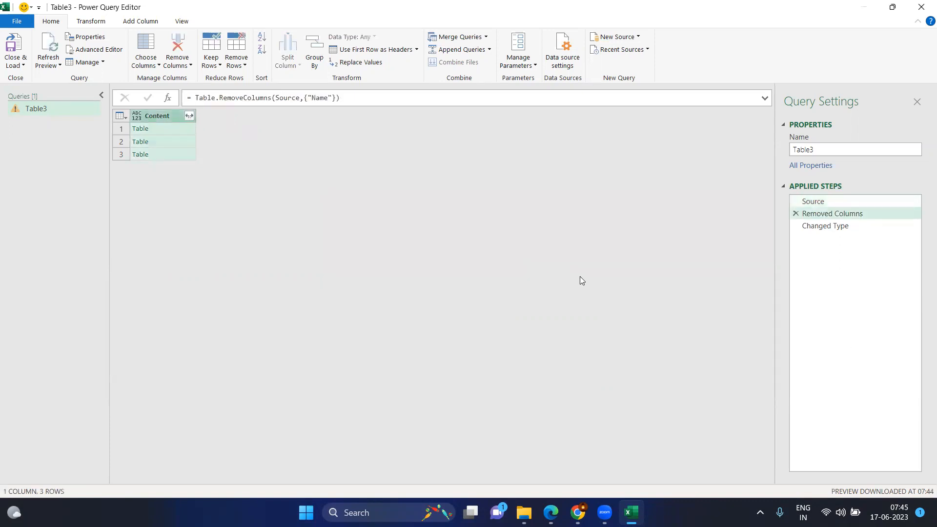
Expand the Content column into all its columns without the original column name as prefix, inserting it as an intermediate step
{"action": "left_click", "coordinate": [189, 117]}
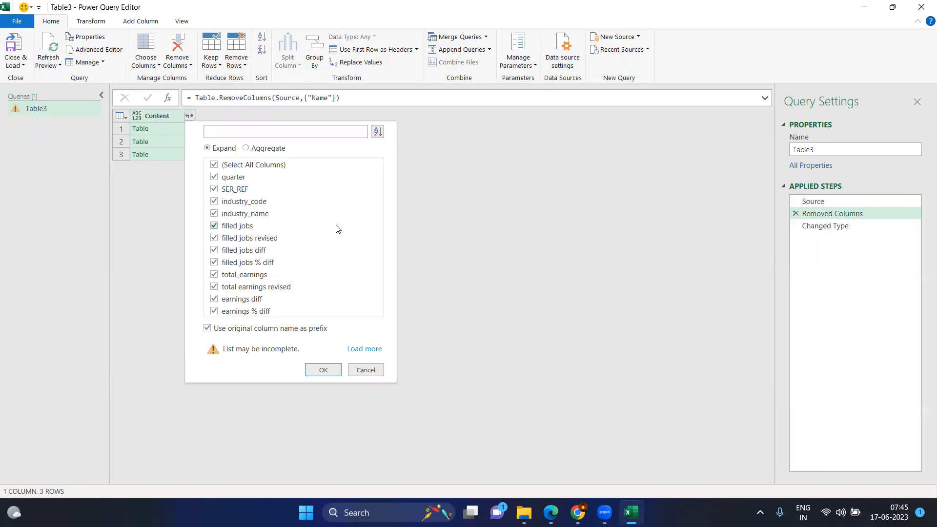
{"action": "left_click", "coordinate": [207, 328]}
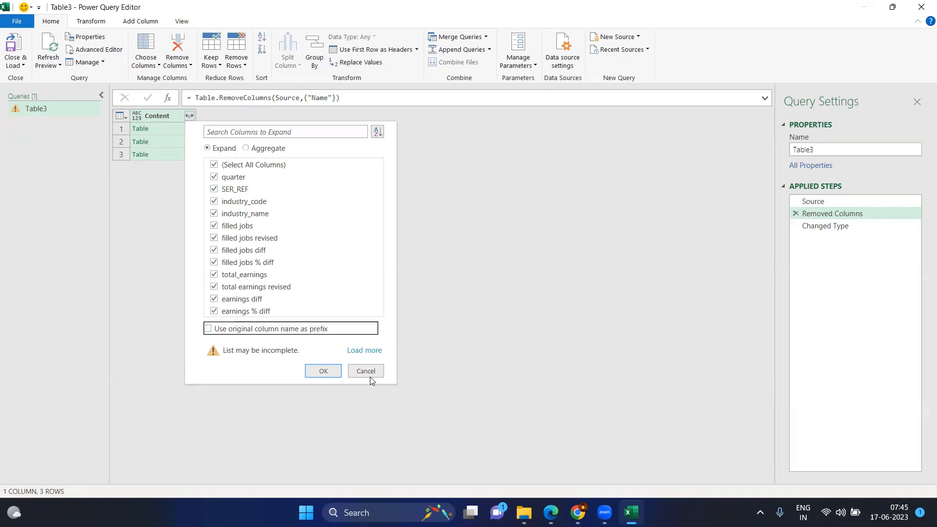
{"action": "left_click", "coordinate": [324, 371]}
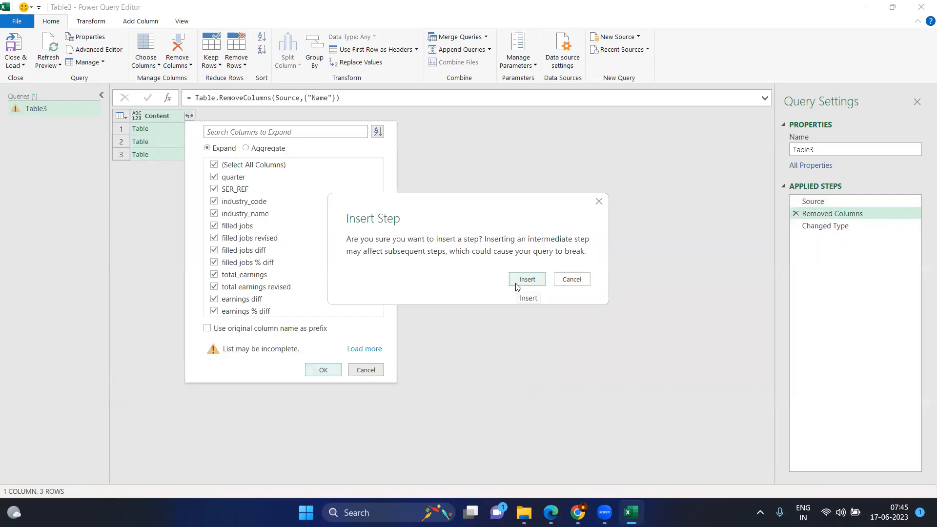
{"action": "left_click", "coordinate": [524, 282]}
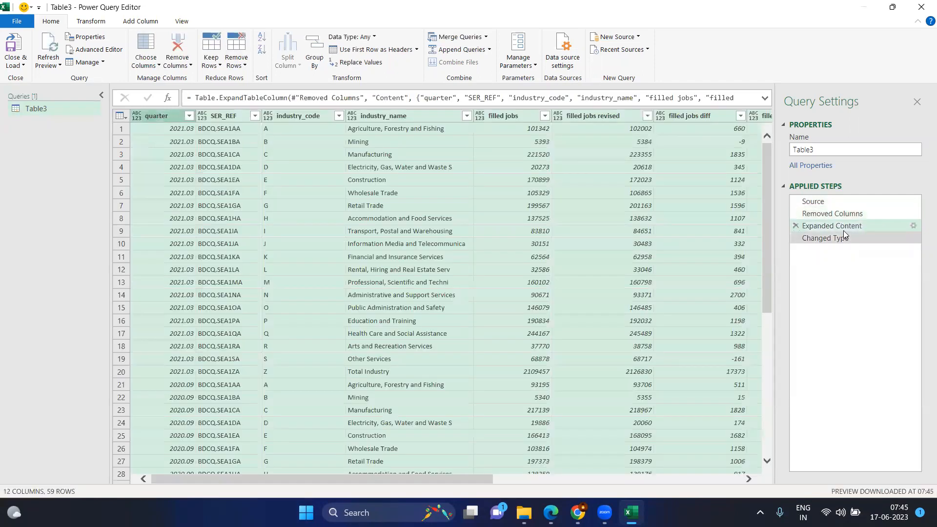
Review the query's output at the Source, Removed Columns and Expanded Content steps
{"action": "left_click", "coordinate": [823, 202]}
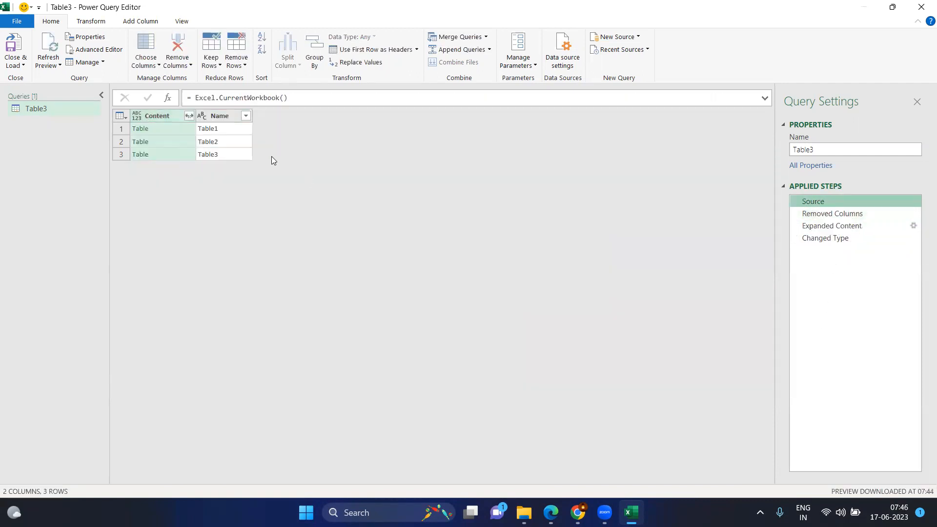
{"action": "left_click", "coordinate": [812, 213]}
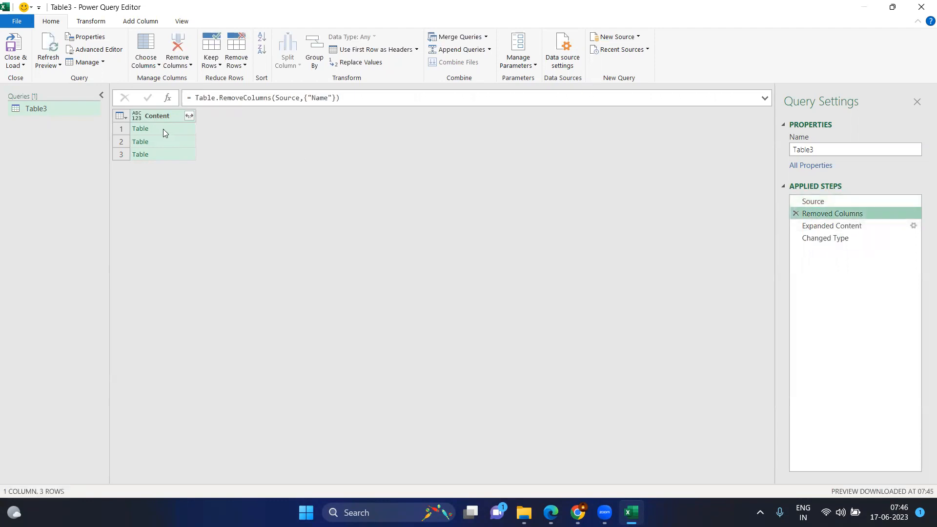
{"action": "left_click", "coordinate": [848, 225]}
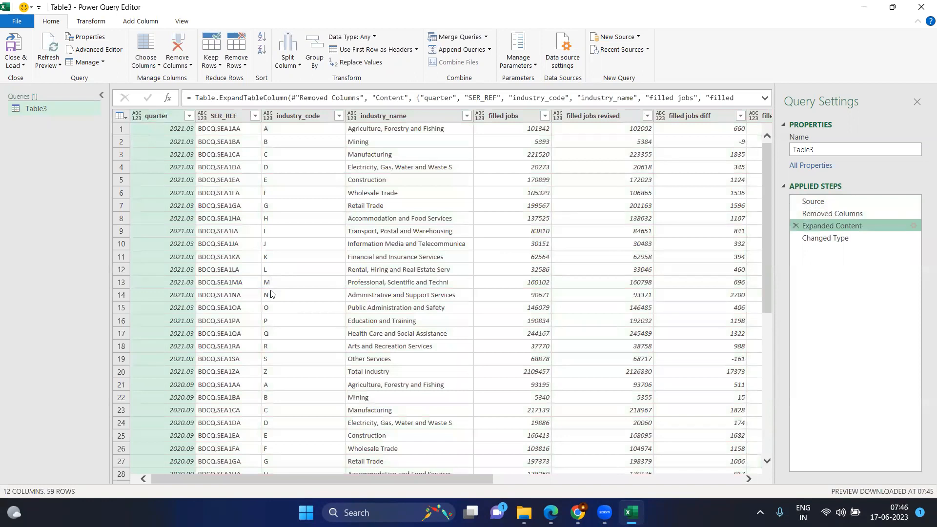
{"action": "scroll", "coordinate": [279, 295], "scroll_direction": "down", "scroll_amount": 1}
{"action": "scroll", "coordinate": [281, 294], "scroll_direction": "up", "scroll_amount": 1}
Close the query editor and load the combined query as a table in a new worksheet
{"action": "left_click", "coordinate": [22, 67]}
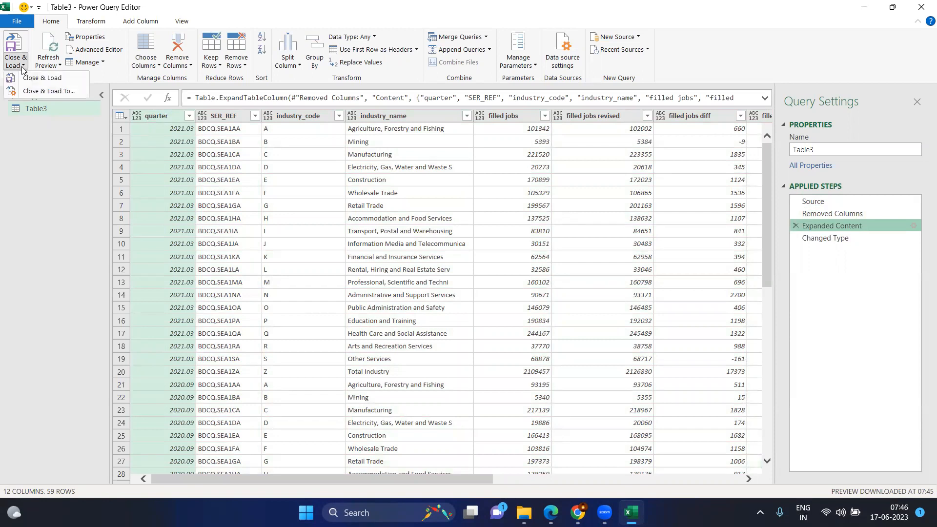
{"action": "left_click", "coordinate": [52, 92]}
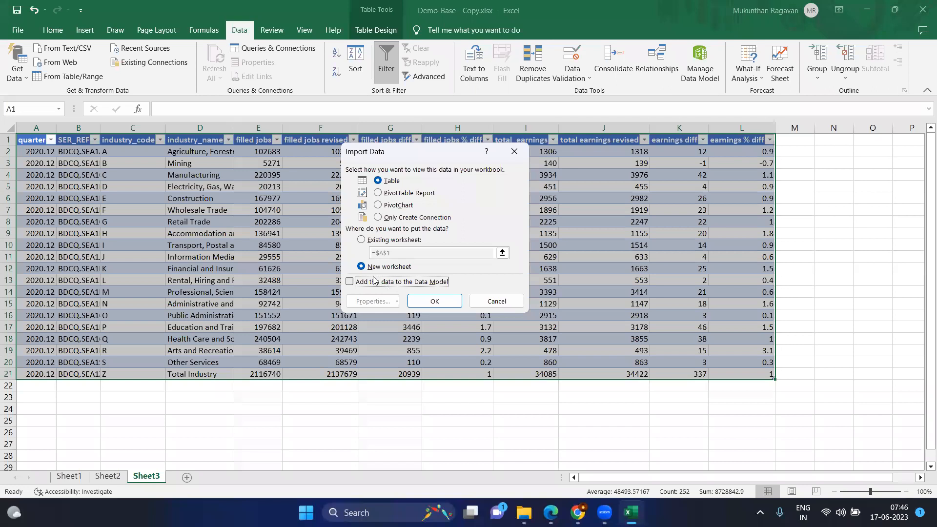
{"action": "left_click", "coordinate": [430, 300]}
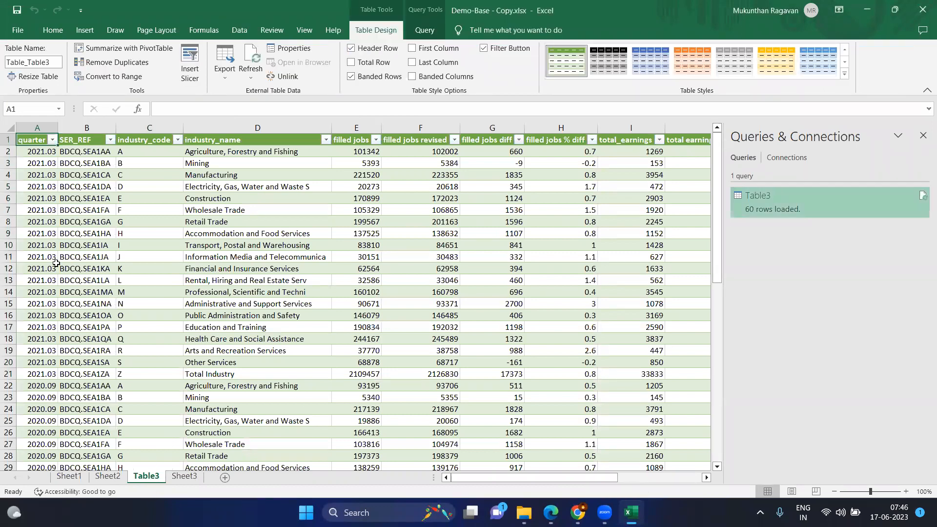
Look through the rows of the loaded combined table from the first to the last quarter
{"action": "scroll", "coordinate": [59, 263], "scroll_direction": "down", "scroll_amount": 5}
{"action": "scroll", "coordinate": [59, 263], "scroll_direction": "down", "scroll_amount": 8}
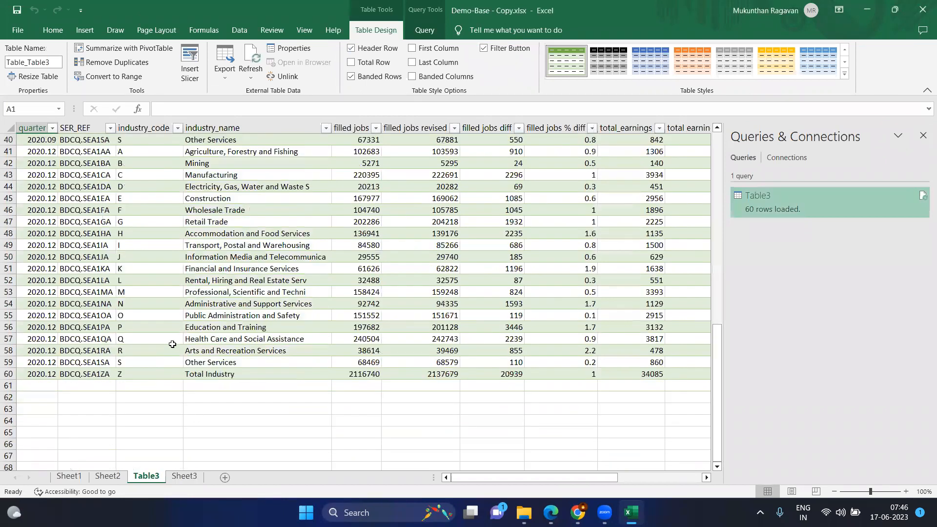
{"action": "scroll", "coordinate": [193, 417], "scroll_direction": "up", "scroll_amount": 13}
{"action": "scroll", "coordinate": [158, 373], "scroll_direction": "down", "scroll_amount": 4}
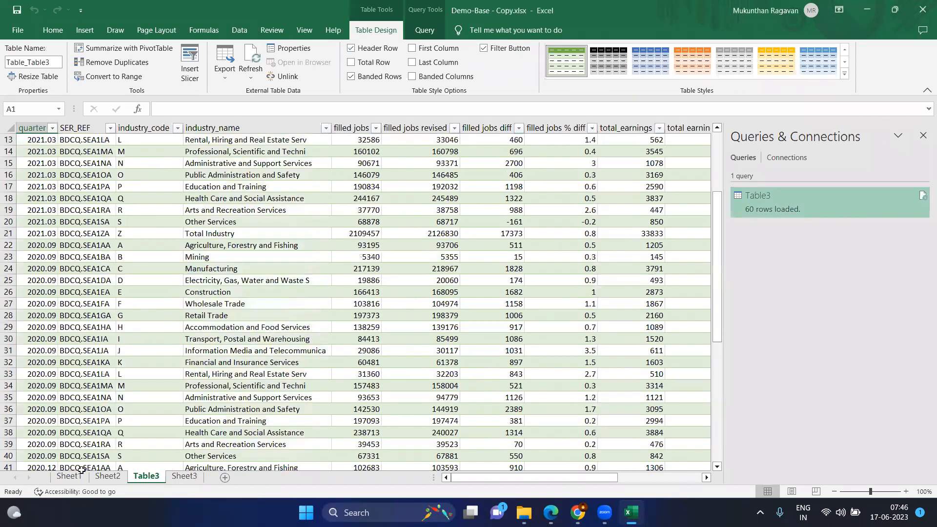
Duplicate the last Total Industry row of Sheet1's table into row 22 directly below it
{"action": "left_click", "coordinate": [69, 476]}
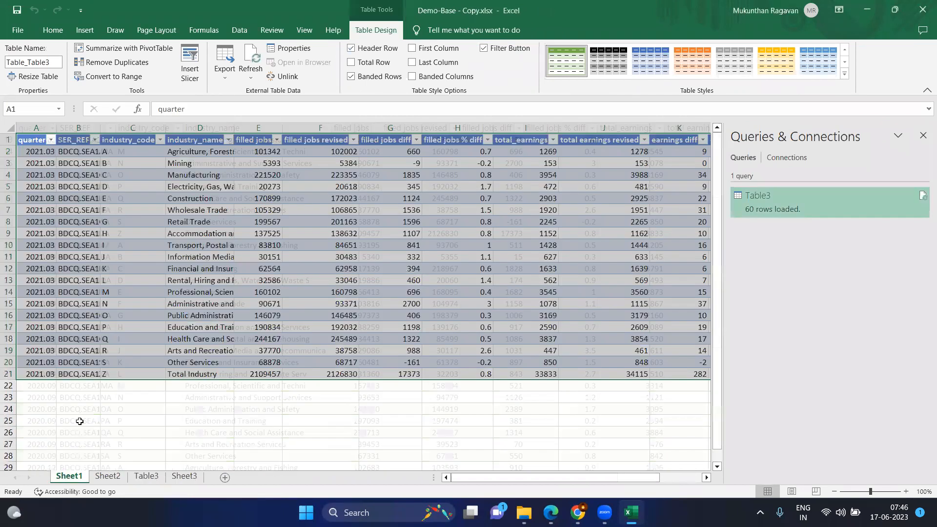
{"action": "left_click", "coordinate": [37, 381]}
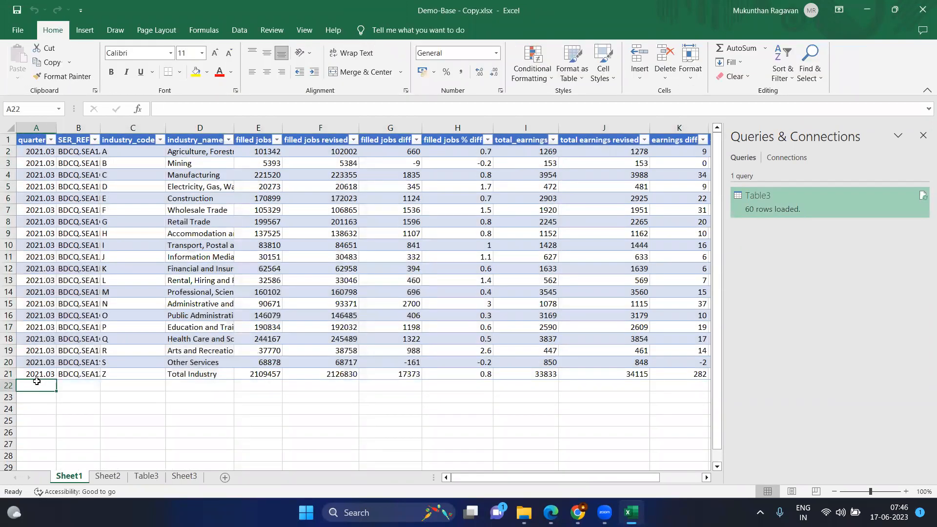
{"action": "key", "text": "shift+space"}
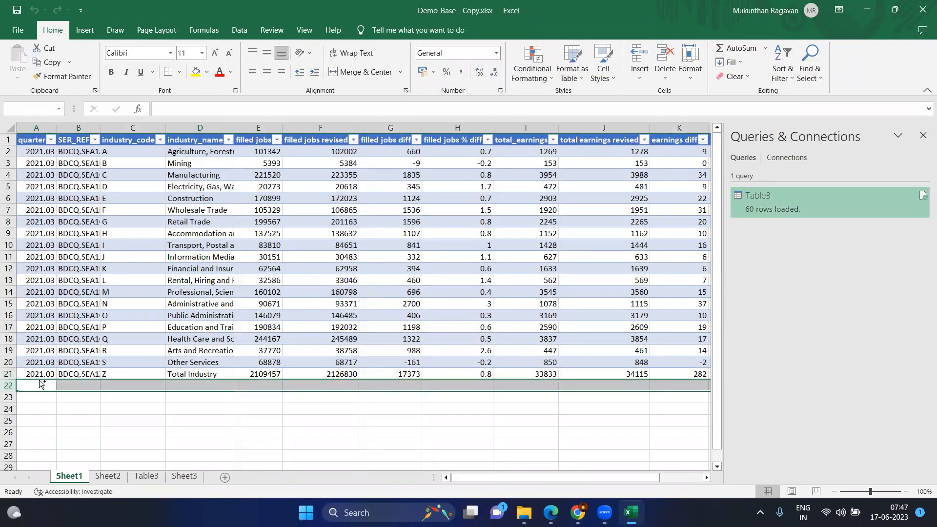
{"action": "key", "text": "ctrl+d"}
Set the quarter of the row 22 entry in Sheet1's table to 2024.03
{"action": "left_click", "coordinate": [40, 385]}
{"action": "double_click", "coordinate": [40, 385]}
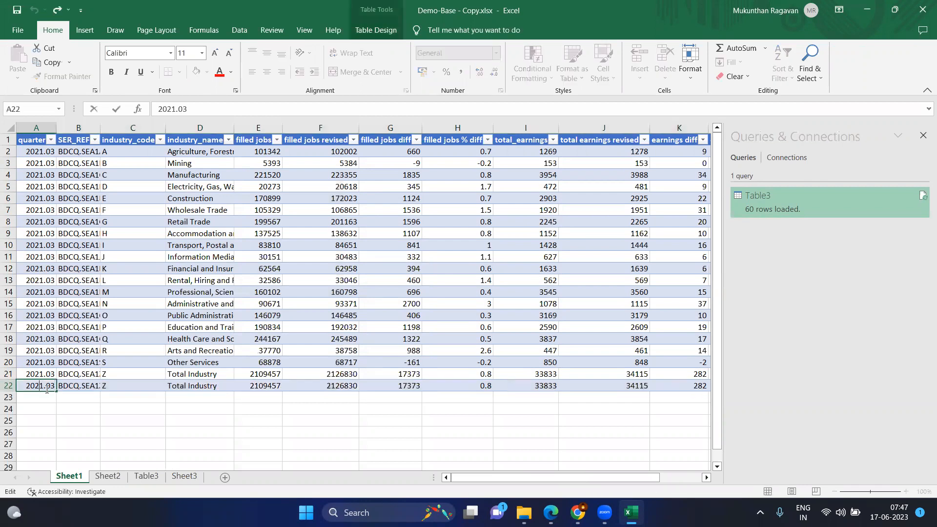
{"action": "key", "text": "BackSpace"}
{"action": "type", "text": "4"}
{"action": "key", "text": "Return"}
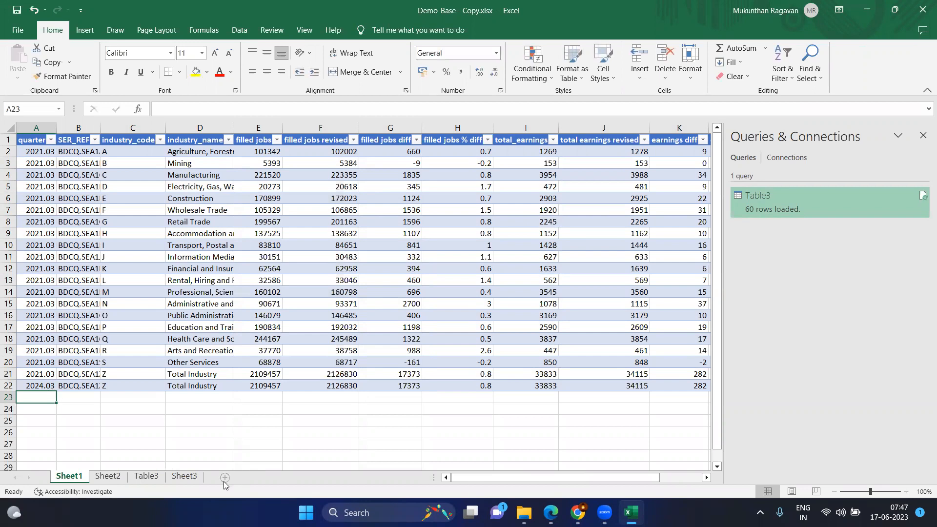
Add a new worksheet and copy the header and first three data rows of Sheet1's table into it, starting at A1
{"action": "left_click", "coordinate": [225, 481]}
{"action": "left_click", "coordinate": [69, 476]}
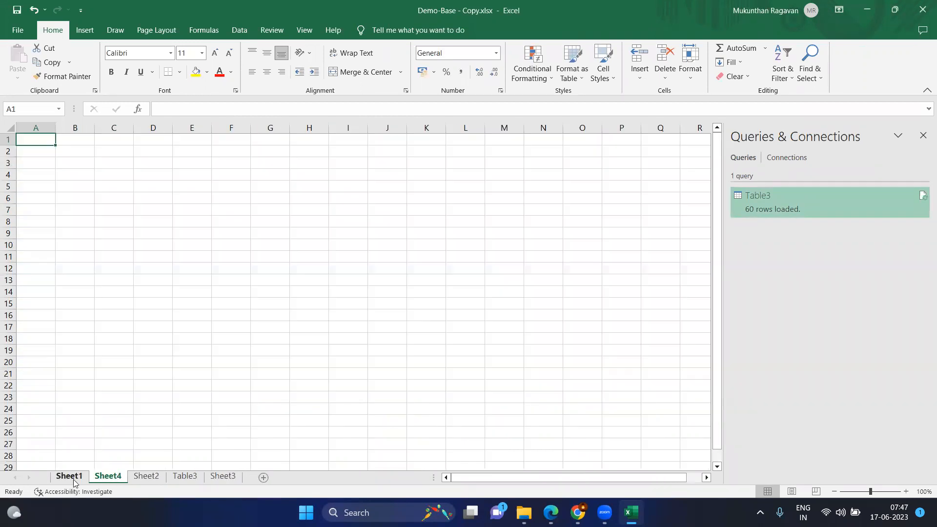
{"action": "left_click", "coordinate": [37, 141]}
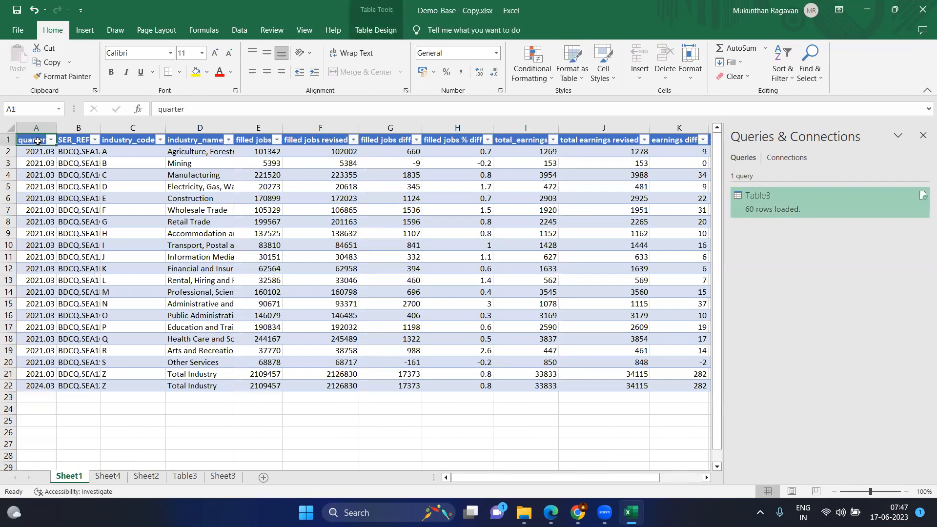
{"action": "key", "text": "ctrl+shift+Right"}
{"action": "key", "text": "ctrl+shift+Down"}
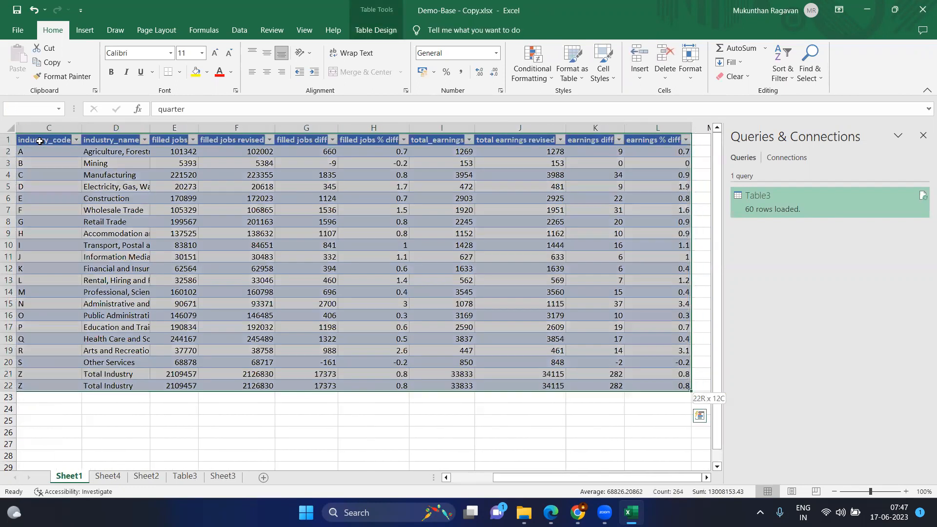
{"action": "key", "text": "shift+Up"}
{"action": "key", "text": "shift+Up"}
{"action": "key", "text": "shift+Up"}
{"action": "key", "text": "shift+Up"}
{"action": "key", "text": "shift+Up"}
{"action": "key", "text": "shift+Up"}
{"action": "key", "text": "shift+Up"}
{"action": "key", "text": "shift+Up"}
{"action": "key", "text": "shift+Up"}
{"action": "key", "text": "shift+Up"}
{"action": "key", "text": "shift+Up"}
{"action": "key", "text": "shift+Up"}
{"action": "key", "text": "shift+Up"}
{"action": "key", "text": "shift+Up"}
{"action": "key", "text": "shift+Up"}
{"action": "key", "text": "shift+Up"}
{"action": "key", "text": "shift+Up"}
{"action": "key", "text": "shift+Up"}
{"action": "key", "text": "shift+Up"}
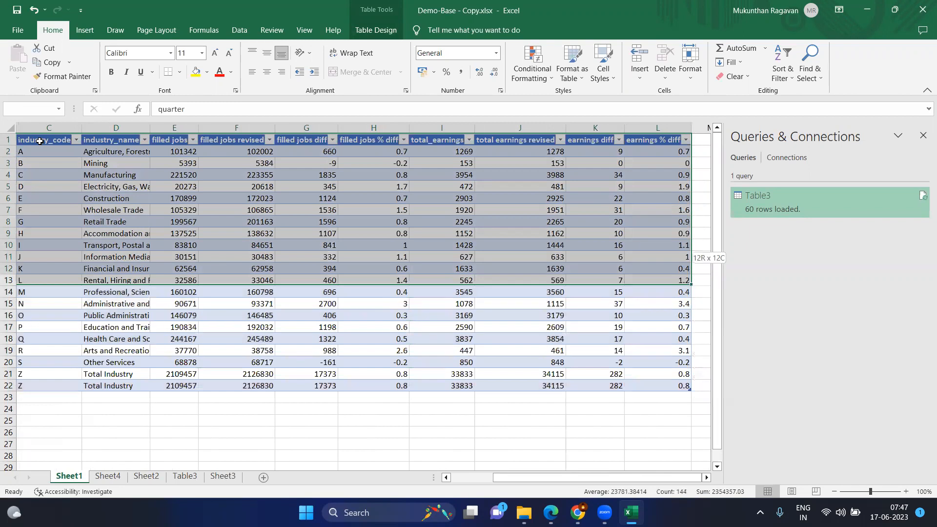
{"action": "key", "text": "shift+Down"}
{"action": "key", "text": "ctrl+c"}
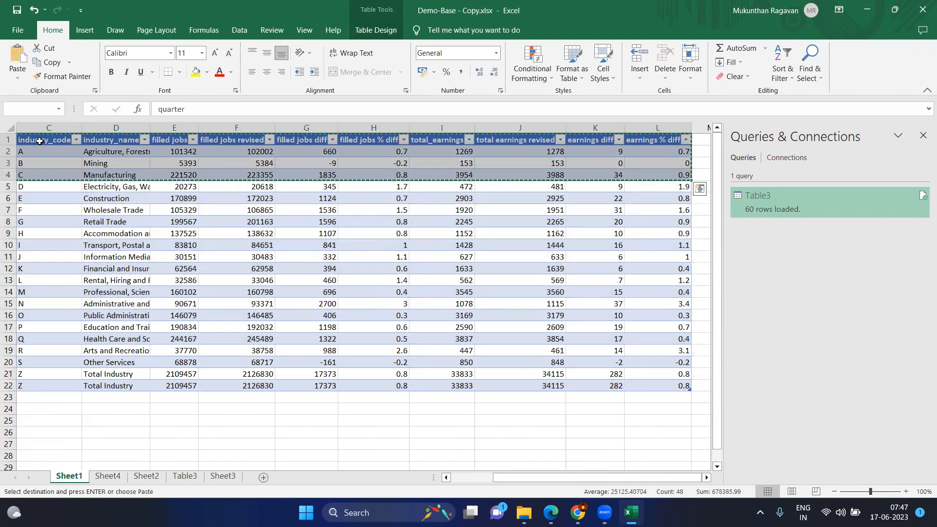
{"action": "left_click", "coordinate": [108, 476]}
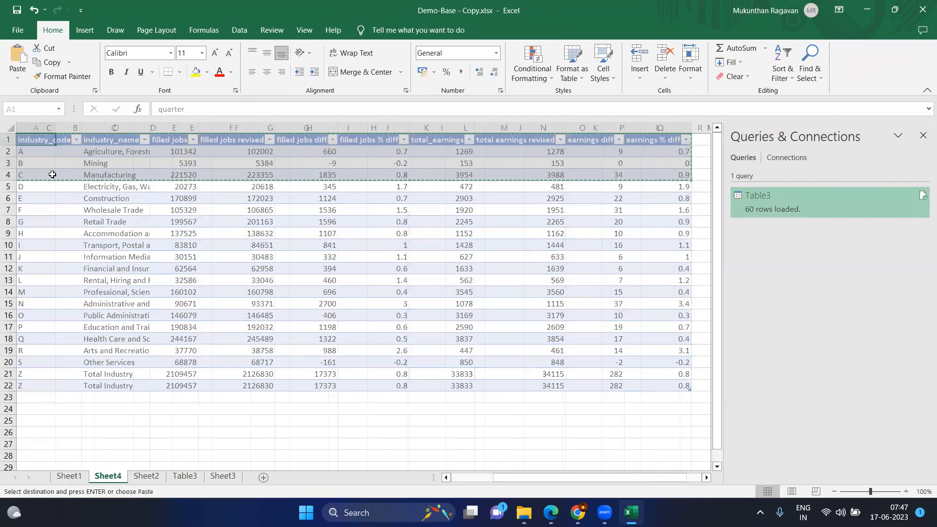
{"action": "key", "text": "ctrl+v"}
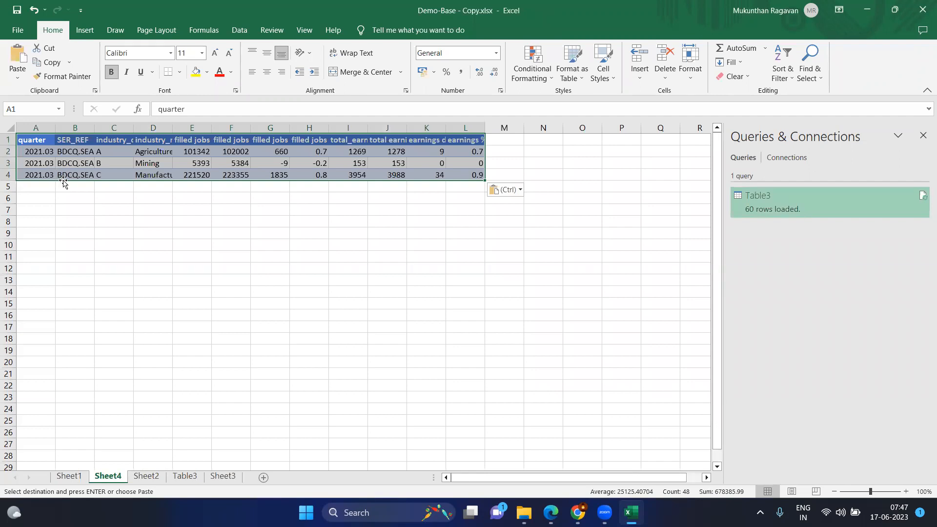
Set the quarter of all three copied data rows in Sheet4 to 2025.03
{"action": "left_click", "coordinate": [210, 162]}
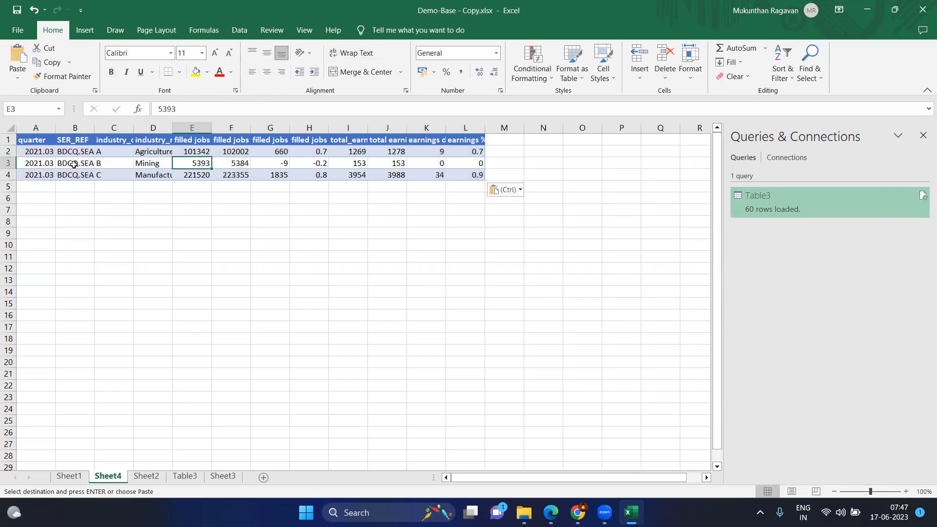
{"action": "double_click", "coordinate": [44, 152]}
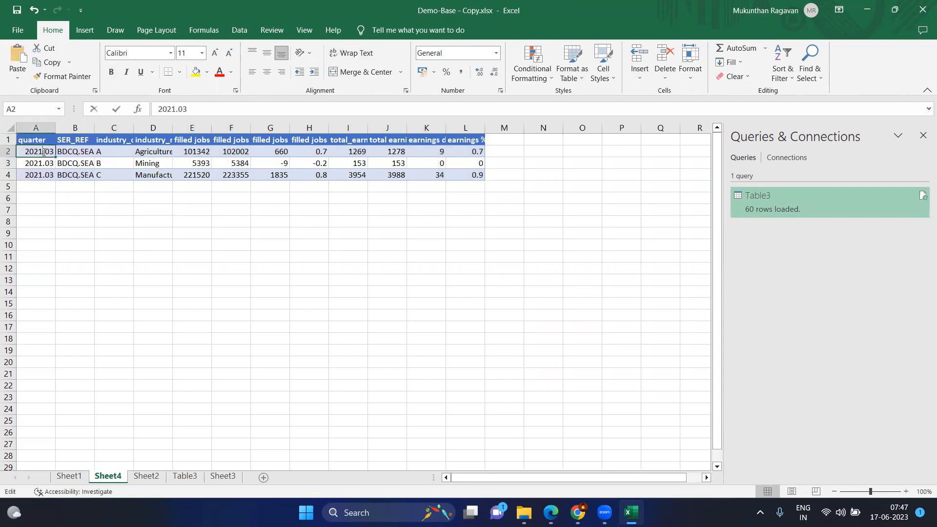
{"action": "key", "text": "BackSpace"}
{"action": "type", "text": "5"}
{"action": "key", "text": "Return"}
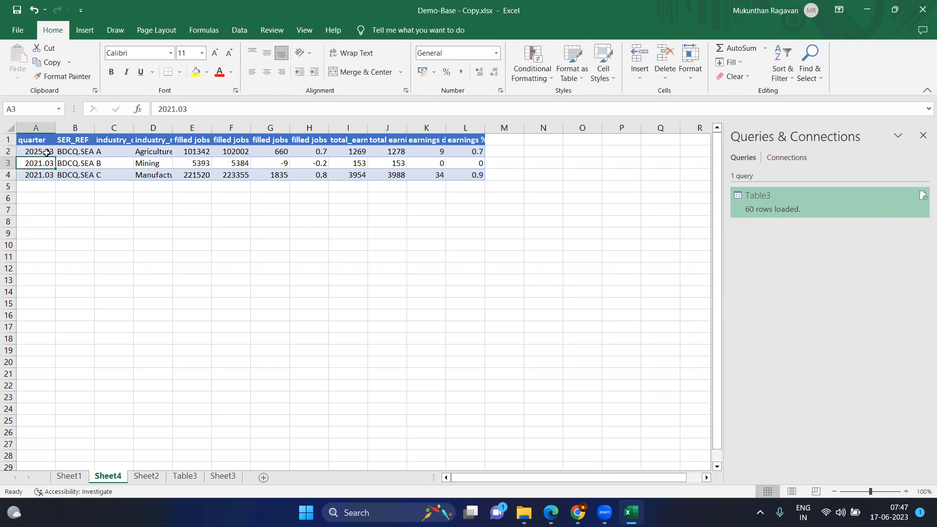
{"action": "left_click", "coordinate": [50, 175], "text": "shift"}
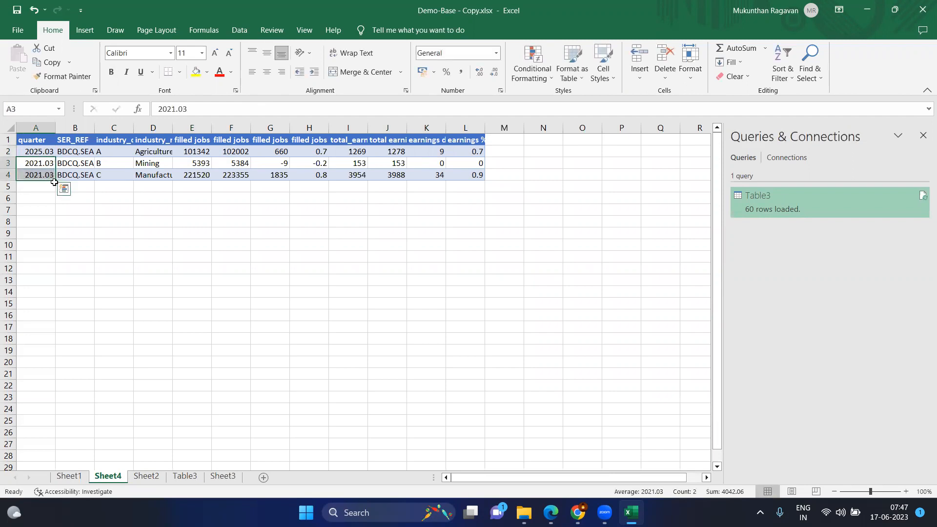
{"action": "left_click", "coordinate": [45, 163]}
{"action": "key", "text": "ctrl+d"}
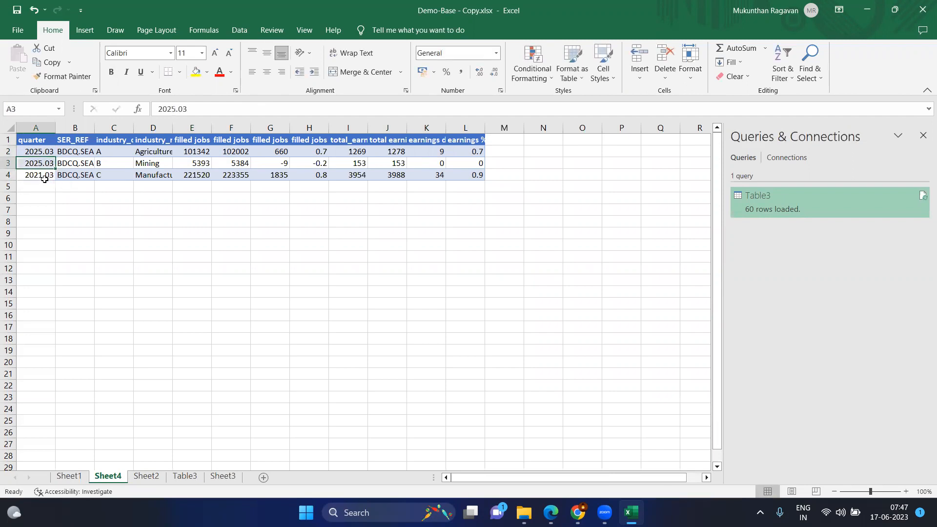
{"action": "left_click", "coordinate": [44, 176]}
{"action": "key", "text": "ctrl+d"}
{"action": "left_click", "coordinate": [186, 220]}
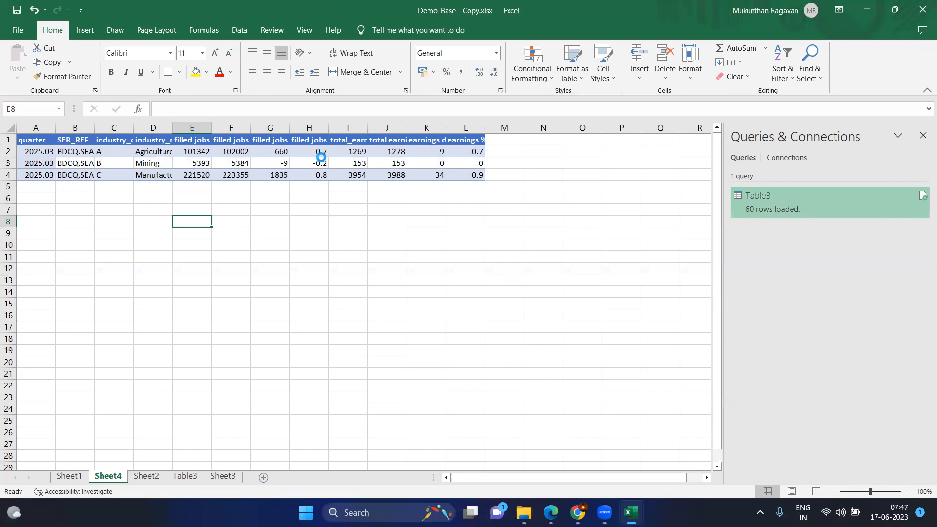
Convert the range A1:L4 in Sheet4 into a table with headers
{"action": "left_click", "coordinate": [276, 160]}
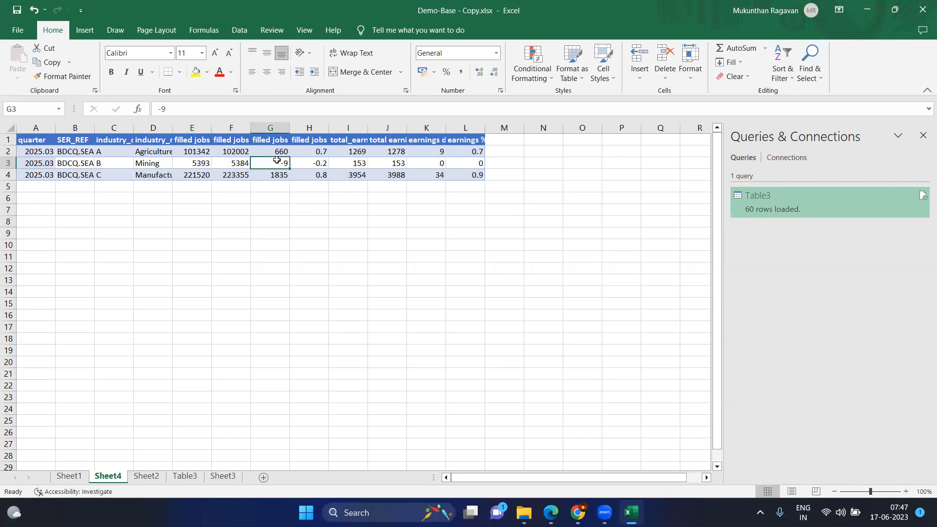
{"action": "key", "text": "ctrl+a"}
{"action": "key", "text": "ctrl+t"}
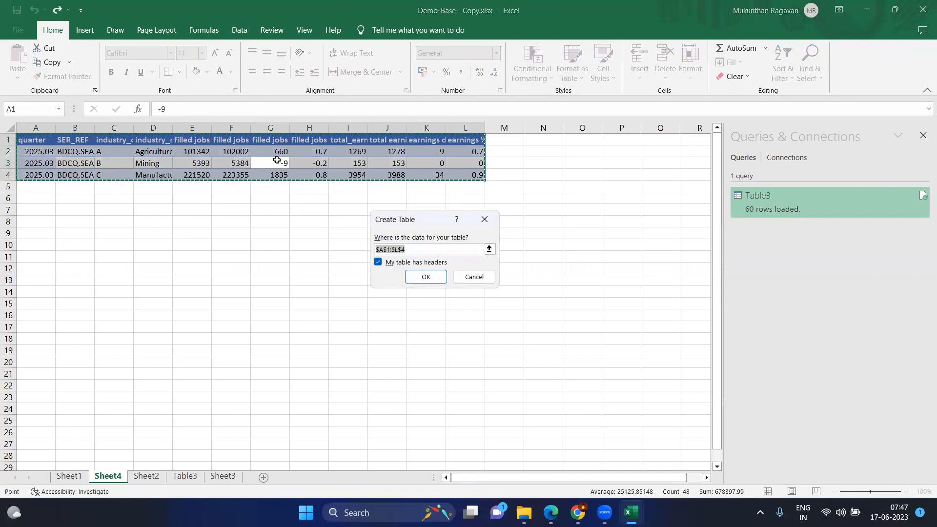
{"action": "key", "text": "Return"}
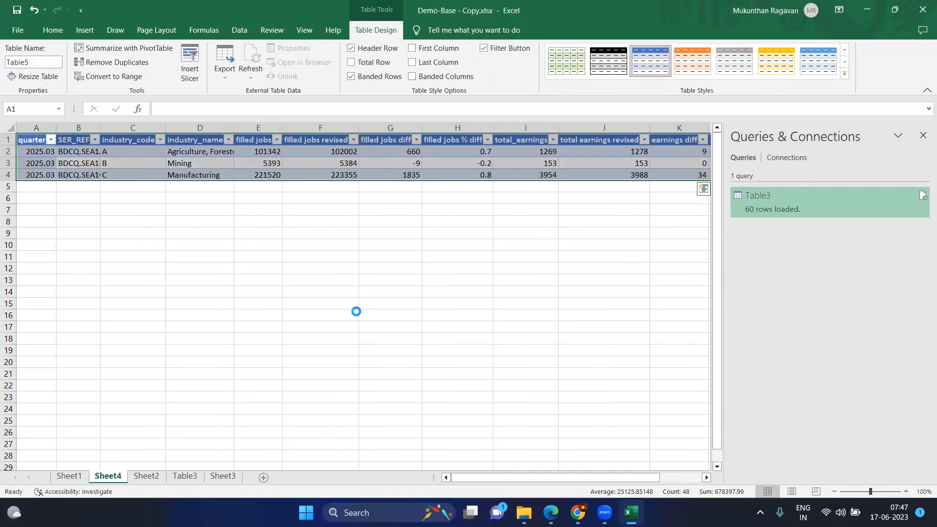
Check which quarter values the filter of the combined table on the Table3 sheet offers
{"action": "left_click", "coordinate": [185, 477]}
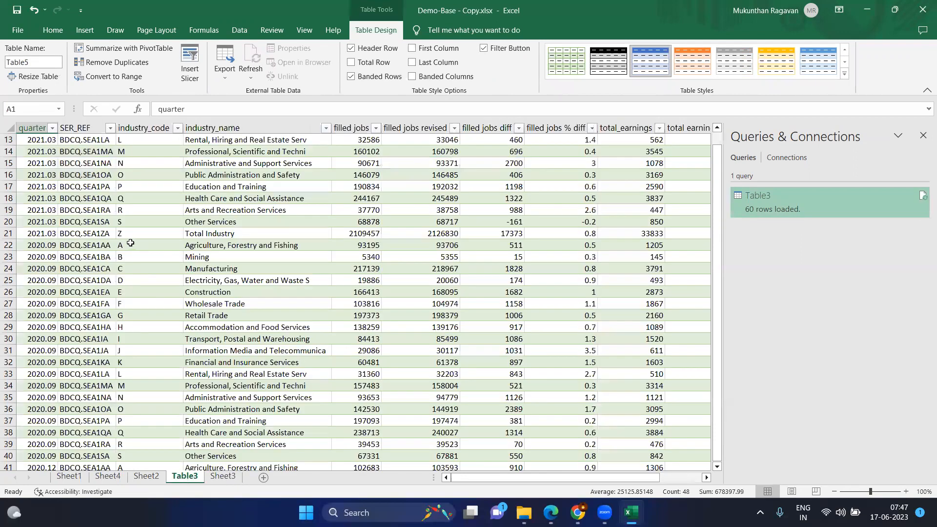
{"action": "scroll", "coordinate": [60, 168], "scroll_direction": "up", "scroll_amount": 4}
{"action": "left_click", "coordinate": [52, 140]}
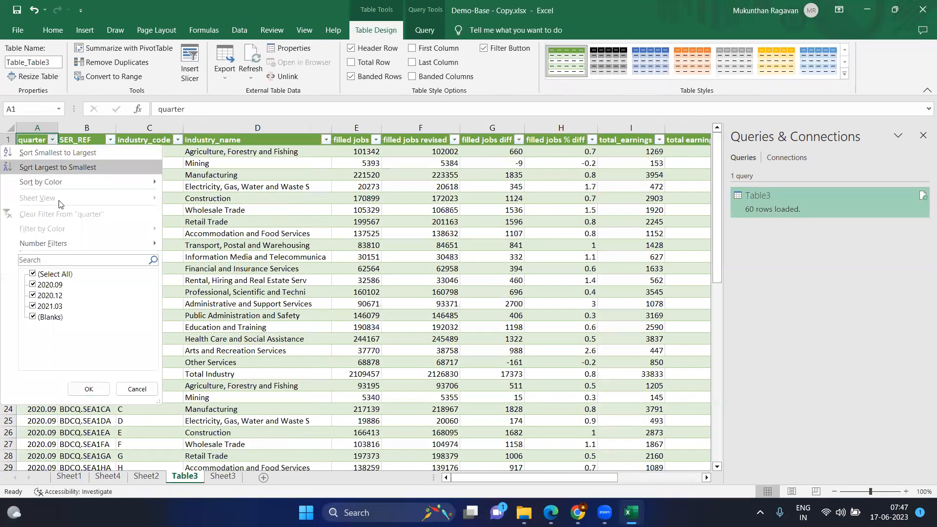
{"action": "left_click", "coordinate": [264, 286]}
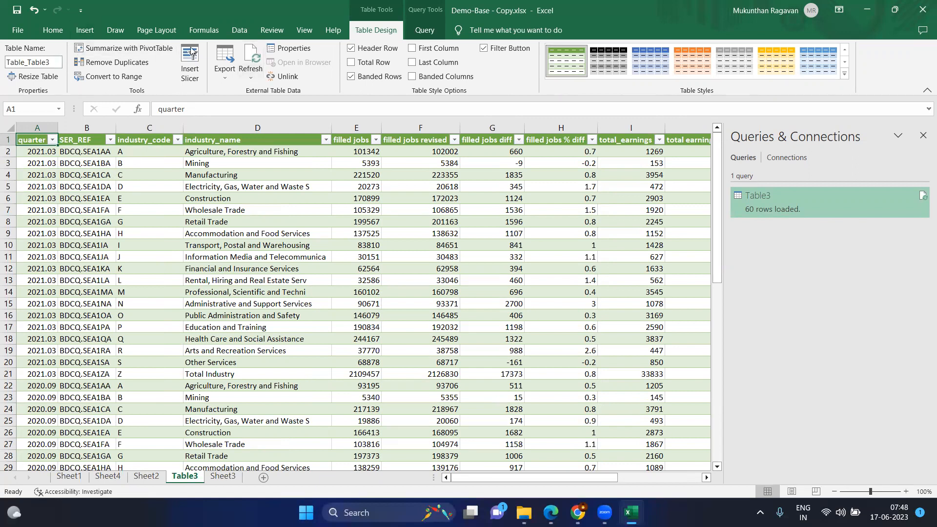
Open the Power Query Editor, review the Source, Removed Columns and Expanded Content steps, and close the editor
{"action": "left_click", "coordinate": [239, 30]}
{"action": "left_click", "coordinate": [27, 79]}
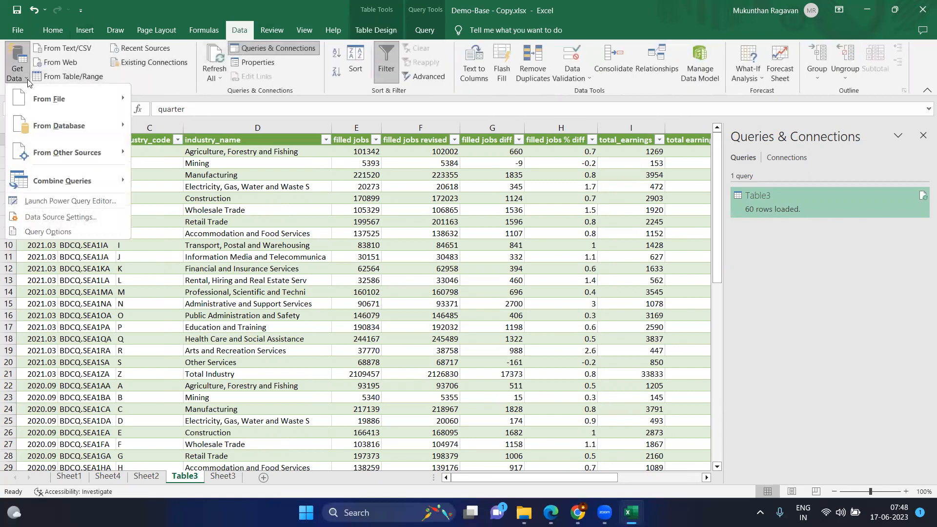
{"action": "left_click", "coordinate": [67, 201]}
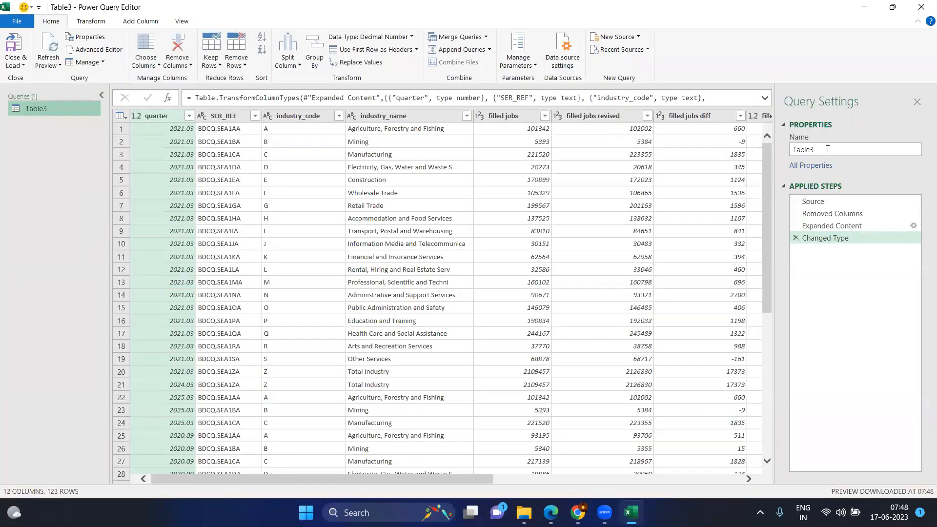
{"action": "left_click", "coordinate": [823, 201]}
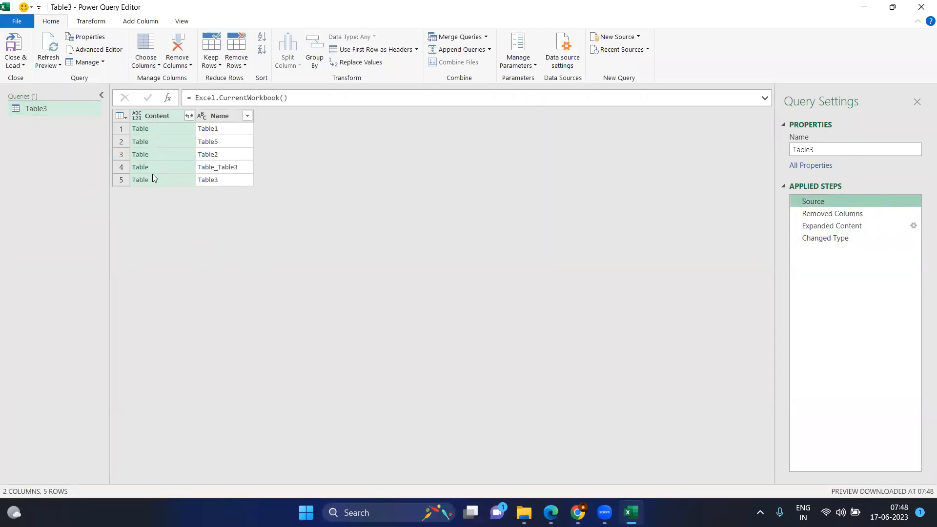
{"action": "left_click", "coordinate": [818, 212]}
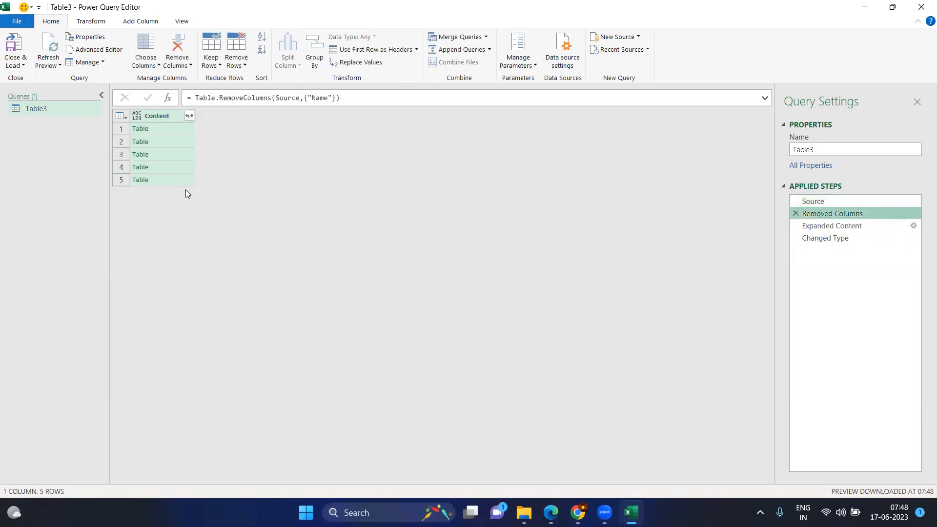
{"action": "left_click", "coordinate": [806, 225]}
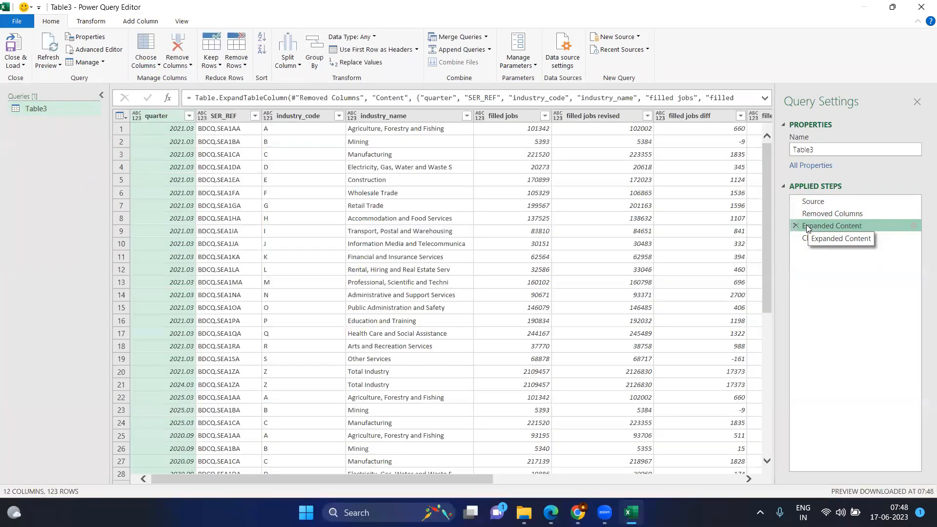
{"action": "left_click", "coordinate": [922, 7]}
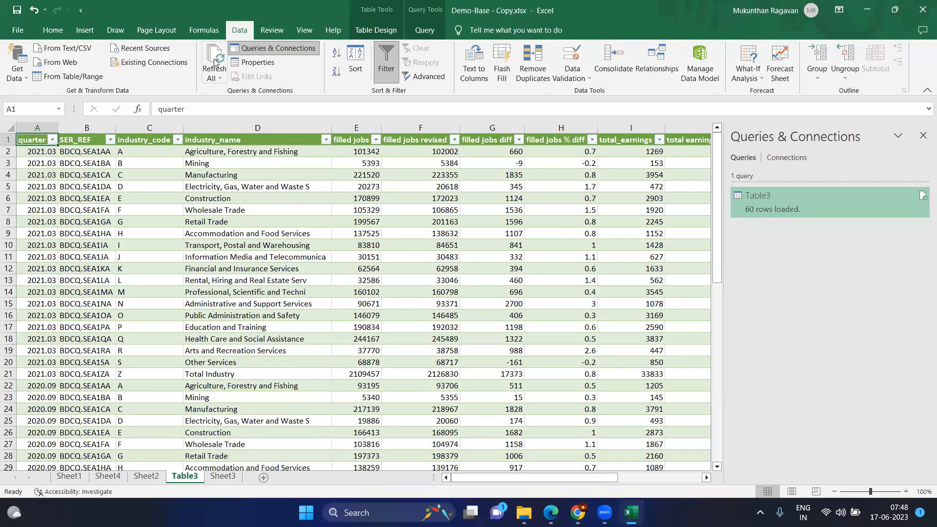
Refresh all the workbook's queries and check the quarter values in the combined table's filter
{"action": "left_click", "coordinate": [215, 61]}
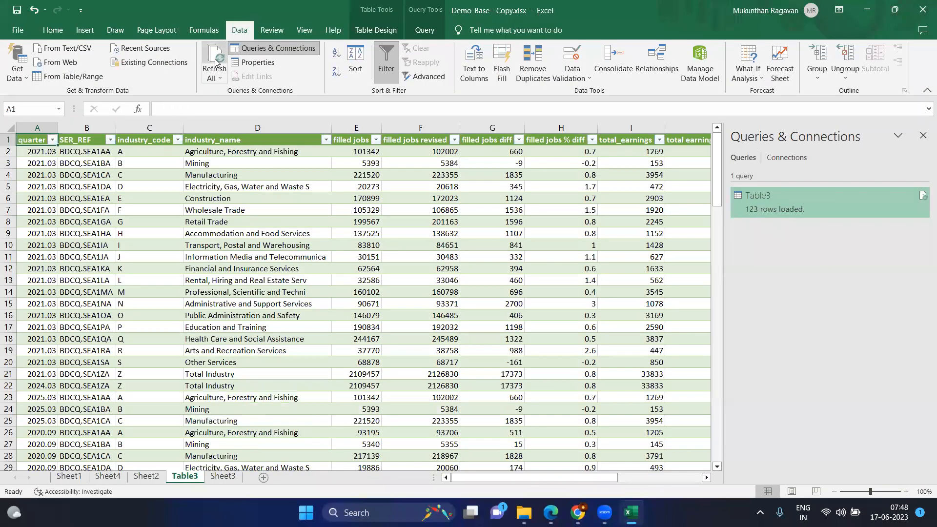
{"action": "left_click", "coordinate": [53, 140]}
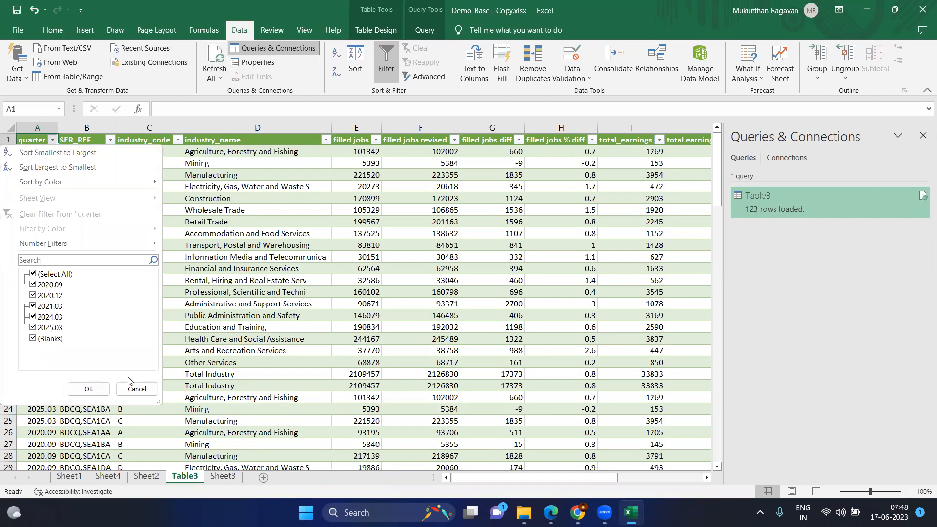
{"action": "left_click", "coordinate": [89, 389]}
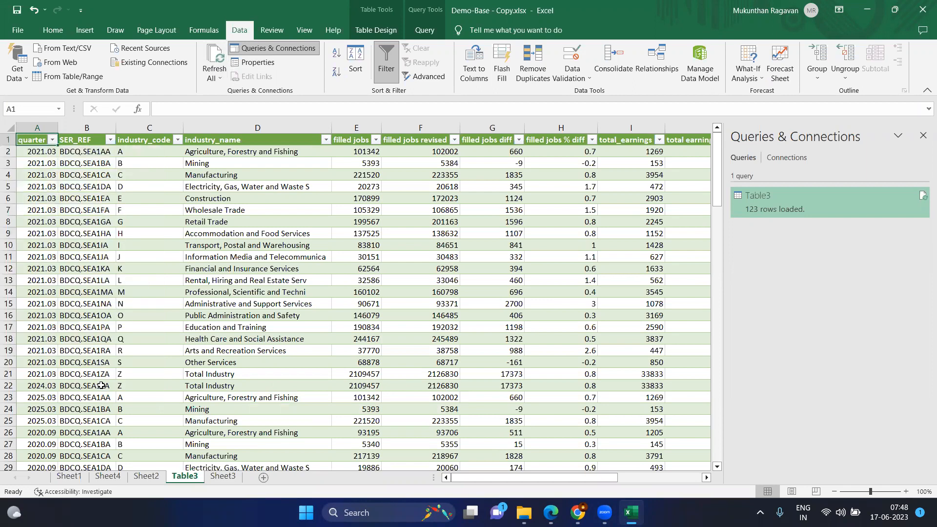